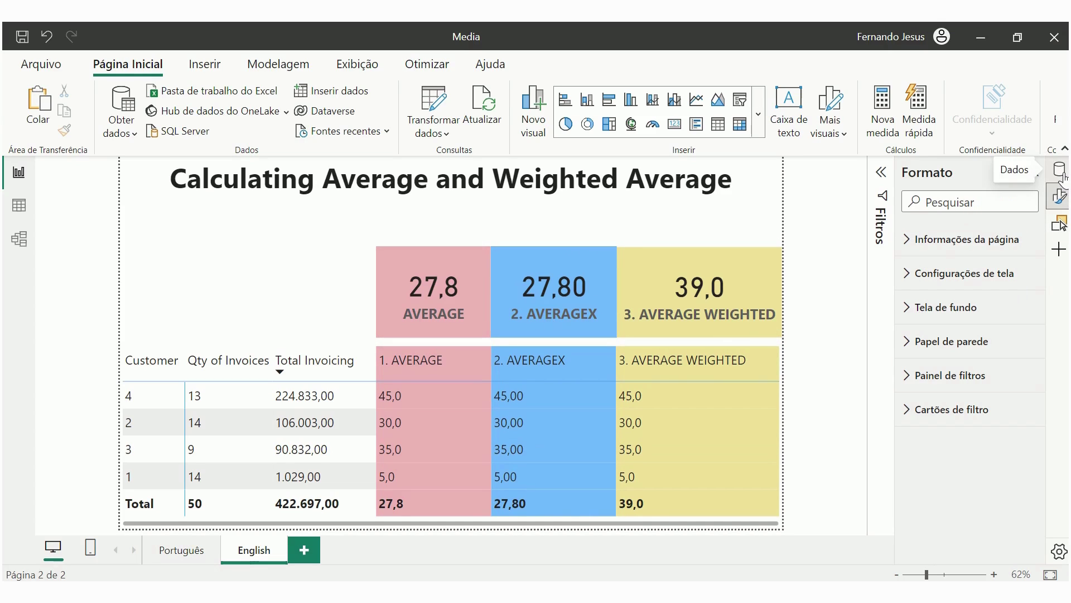
Browse the Invoicing table's rows in data view and select its Customer column
left_click(27, 212)
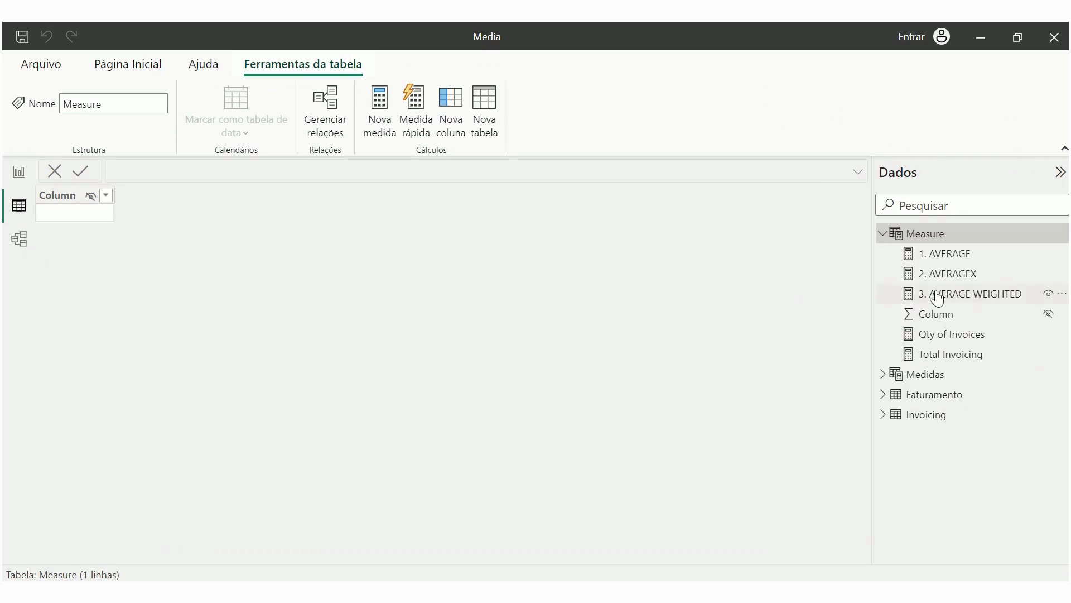
left_click(913, 415)
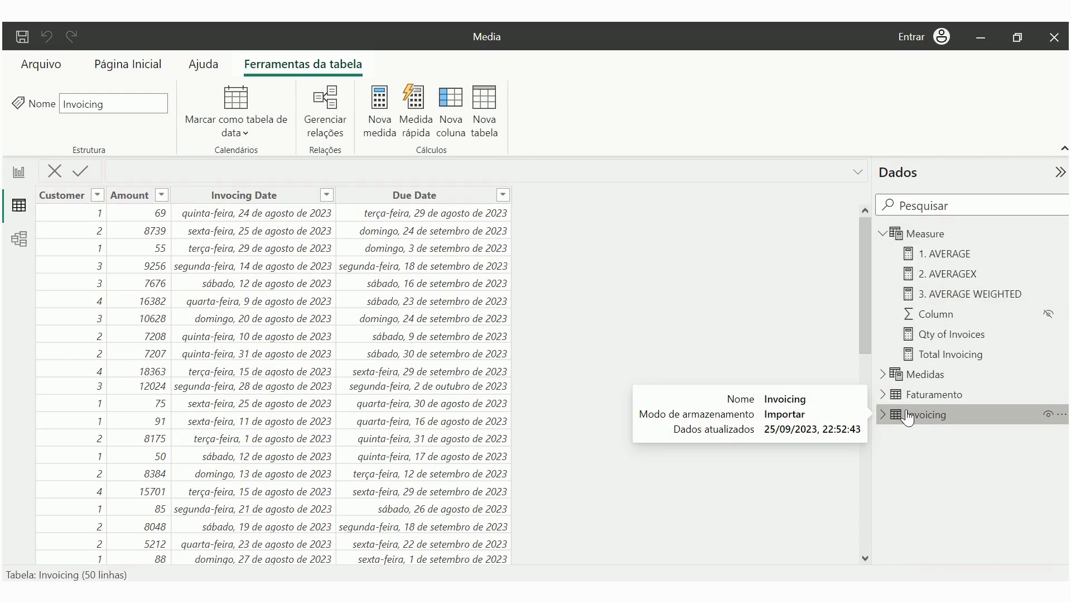
left_click(83, 200)
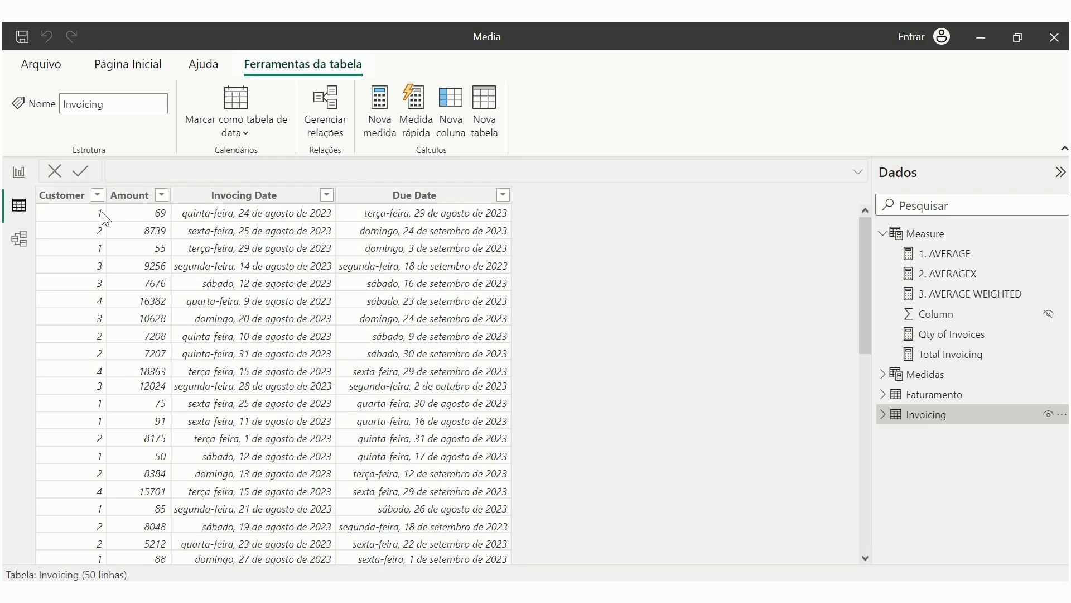
Return to the report and display the 1. AVERAGE measure's DAX from the Measure table
left_click(19, 172)
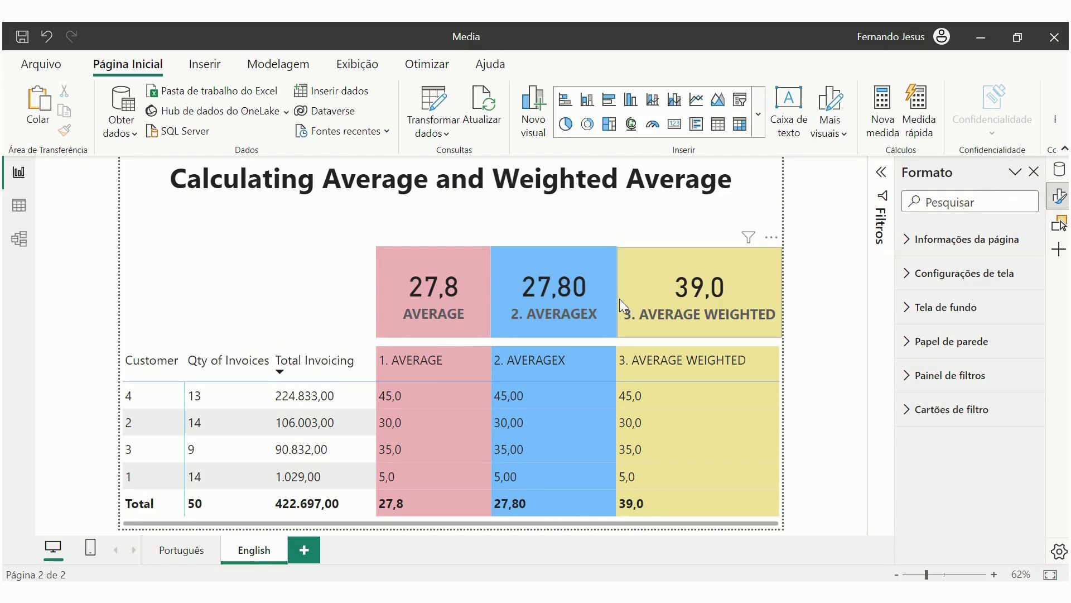
left_click(1059, 169)
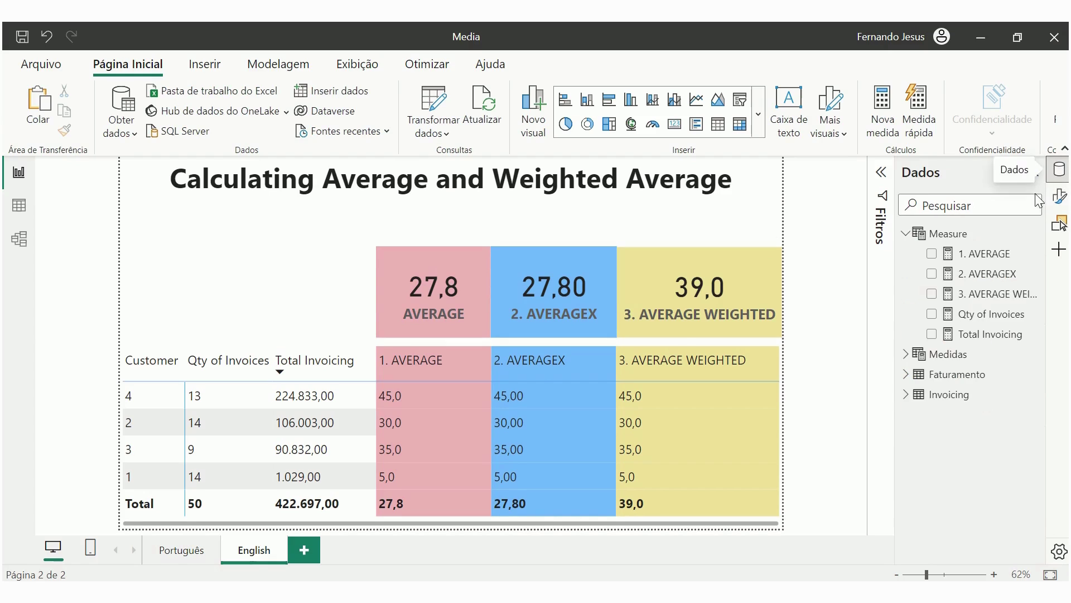
left_click(993, 255)
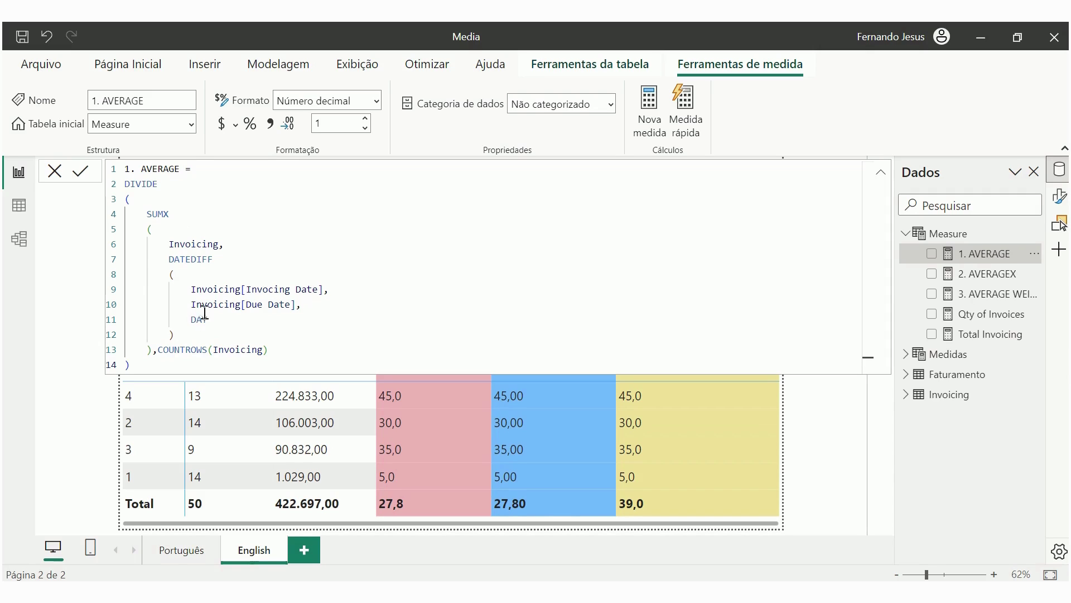
double_click(136, 184)
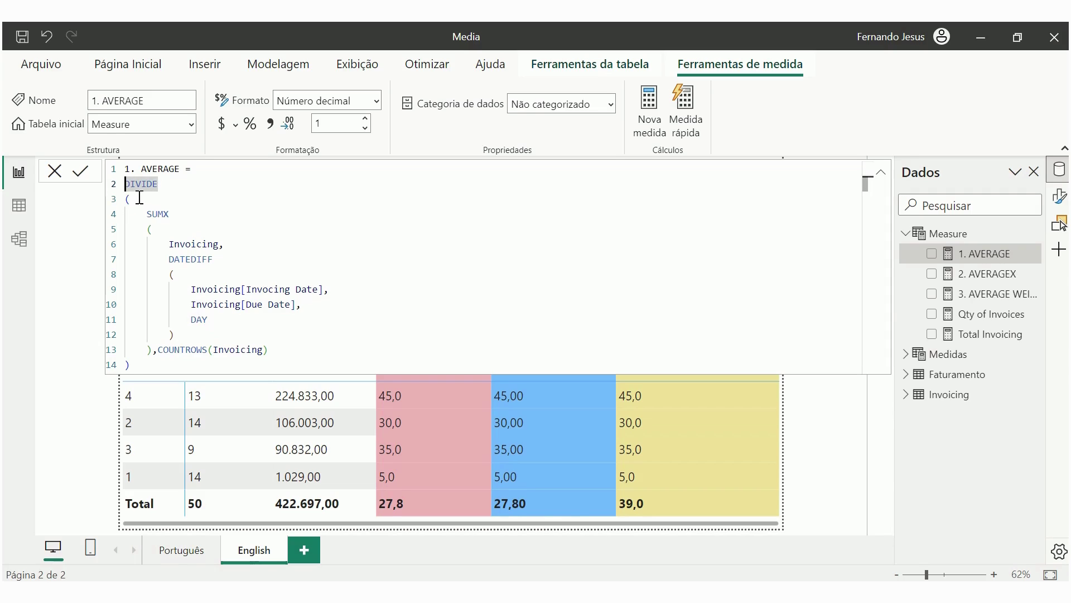
left_click(130, 199)
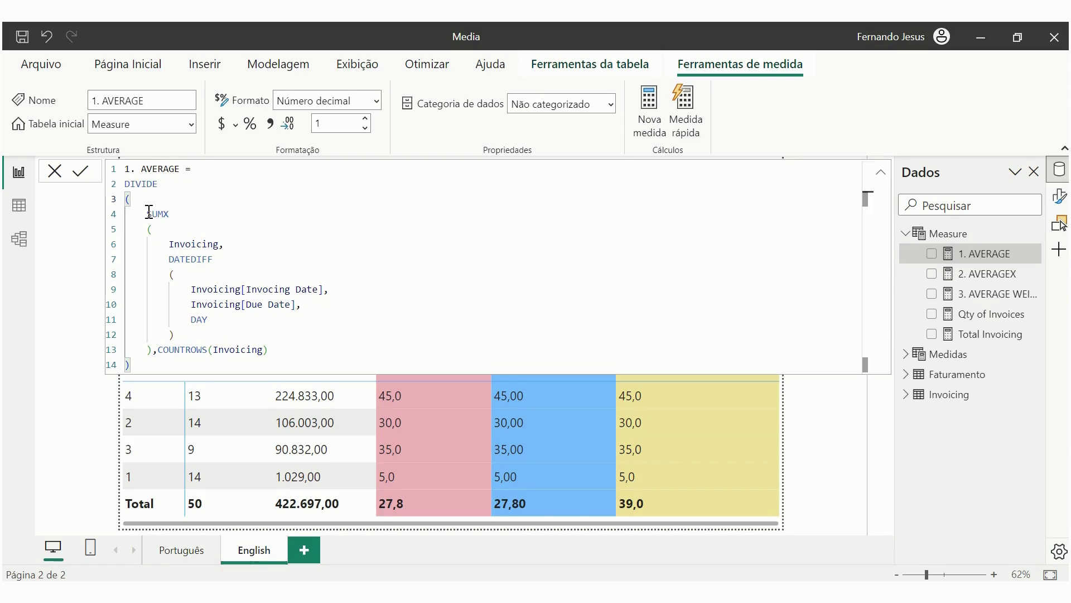
left_click(168, 243)
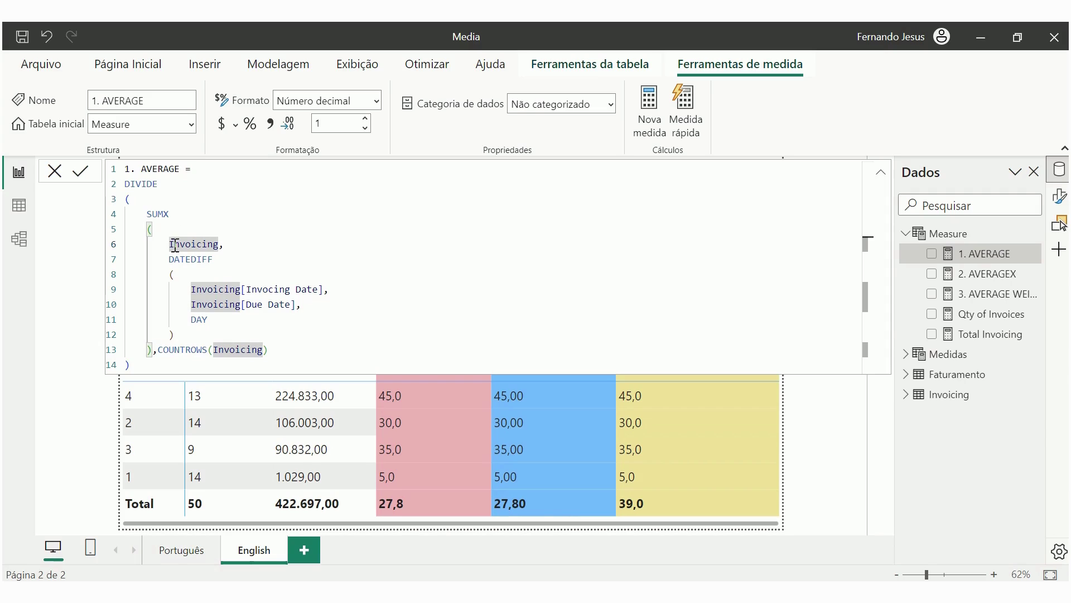
left_click(213, 244)
left_click(197, 304)
left_click_drag(191, 305, 296, 302)
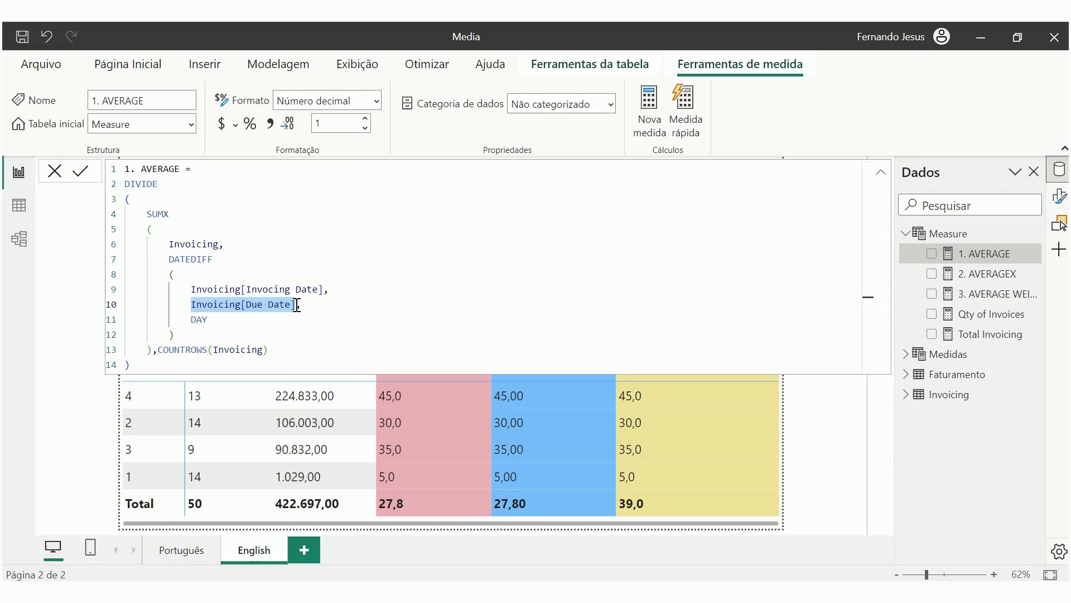
left_click_drag(324, 290, 227, 290)
left_click(223, 321)
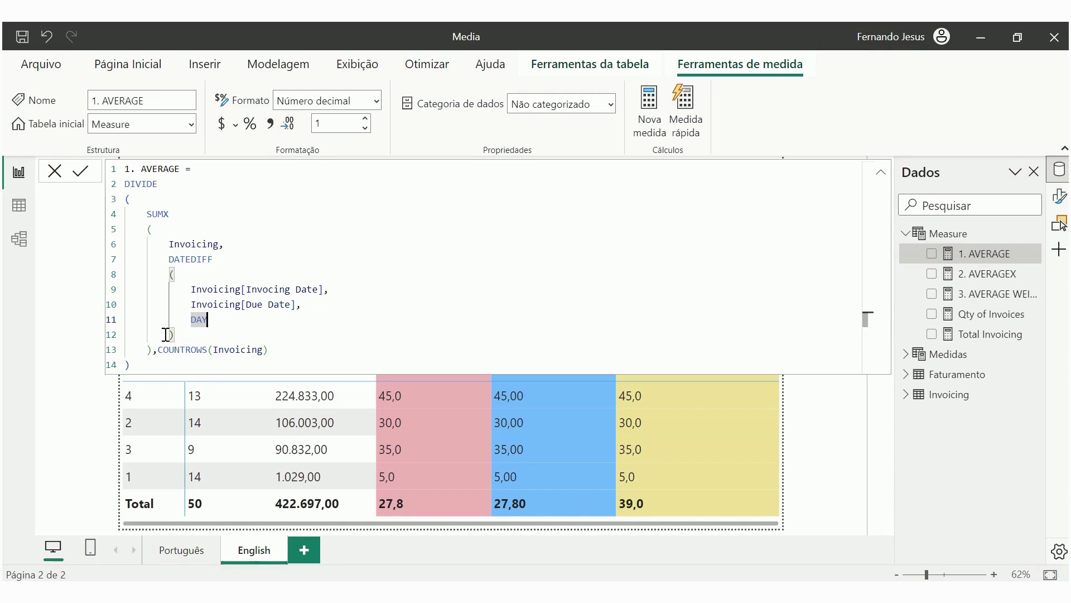
left_click(177, 215)
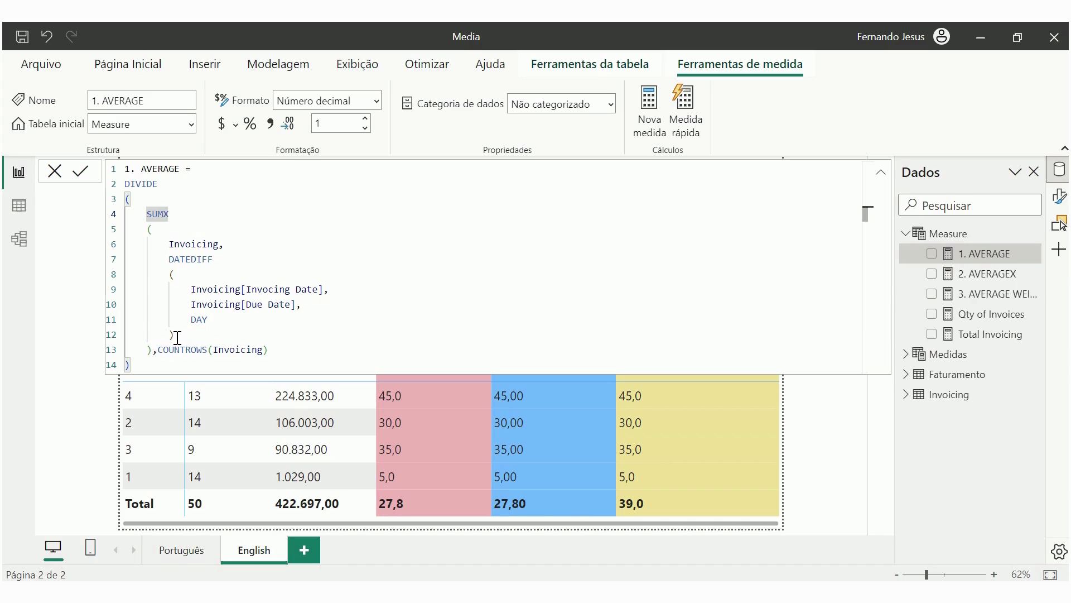
left_click_drag(152, 350, 139, 233)
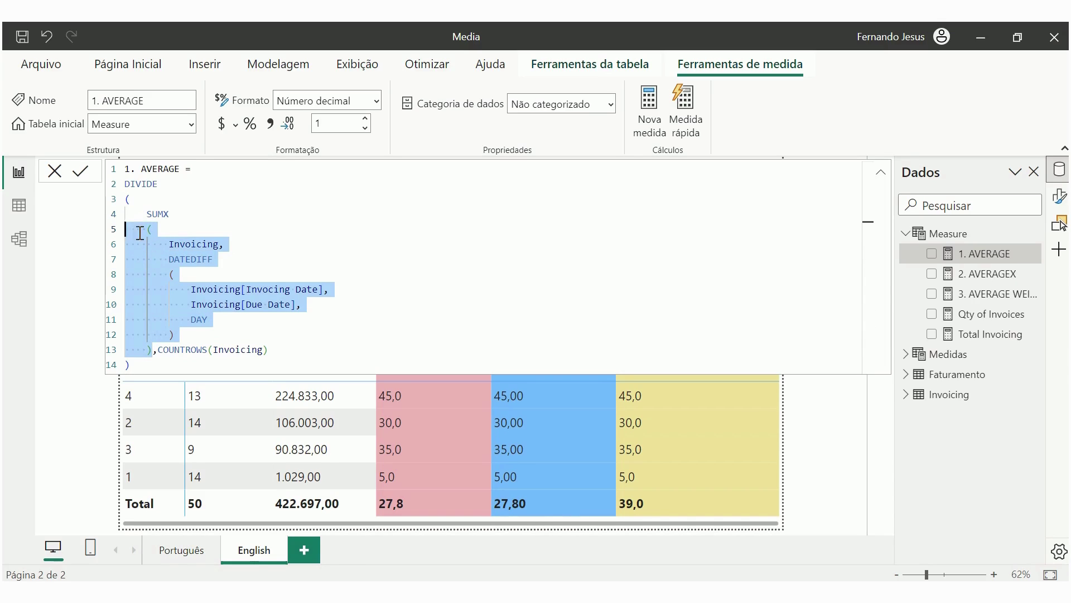
left_click(162, 215)
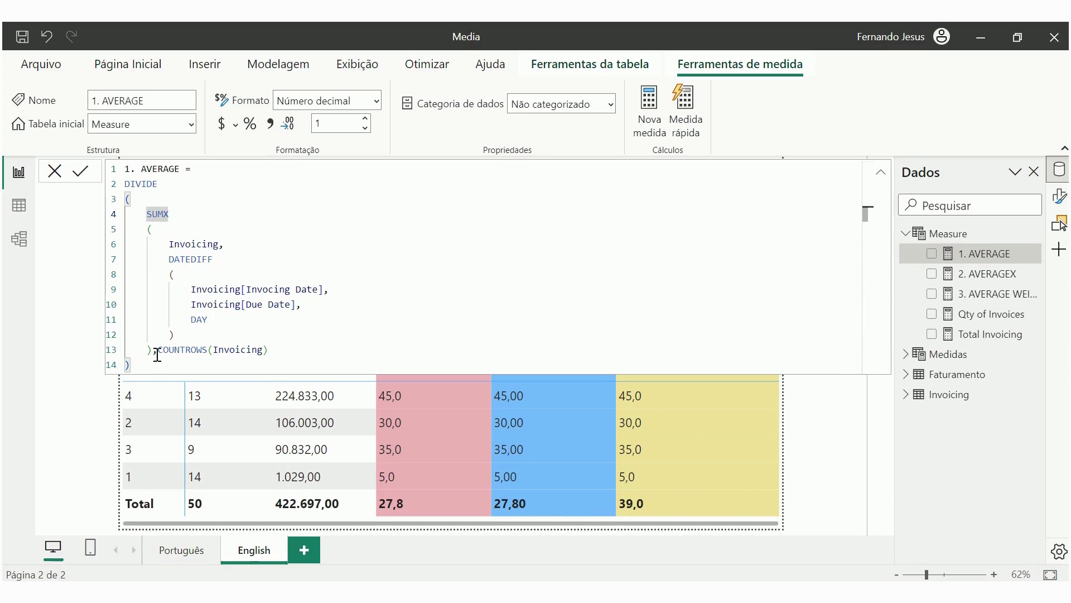
left_click(158, 350)
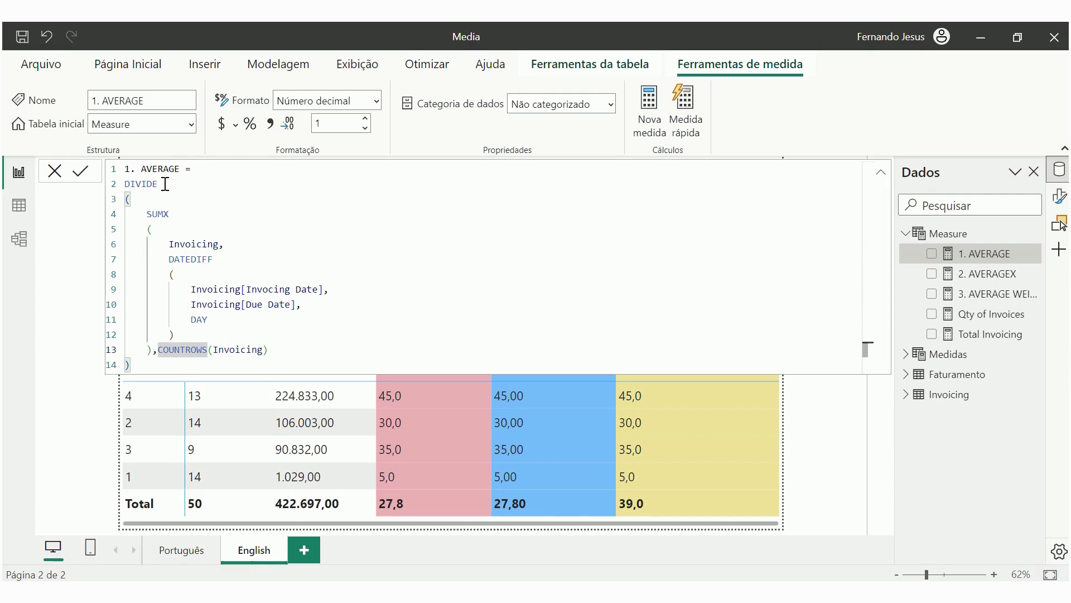
left_click(270, 350)
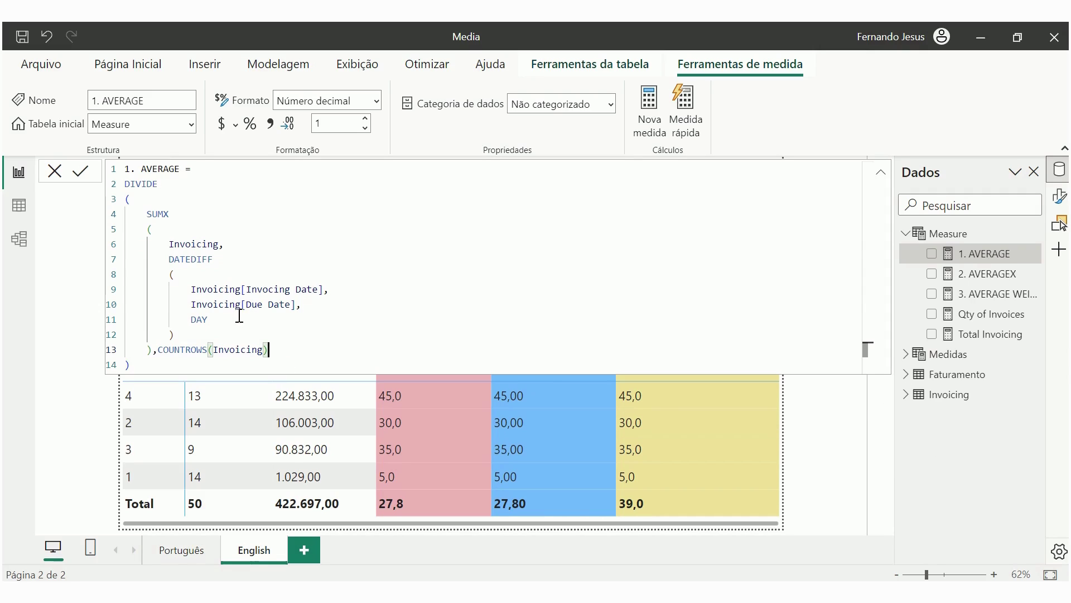
left_click_drag(176, 334, 126, 208)
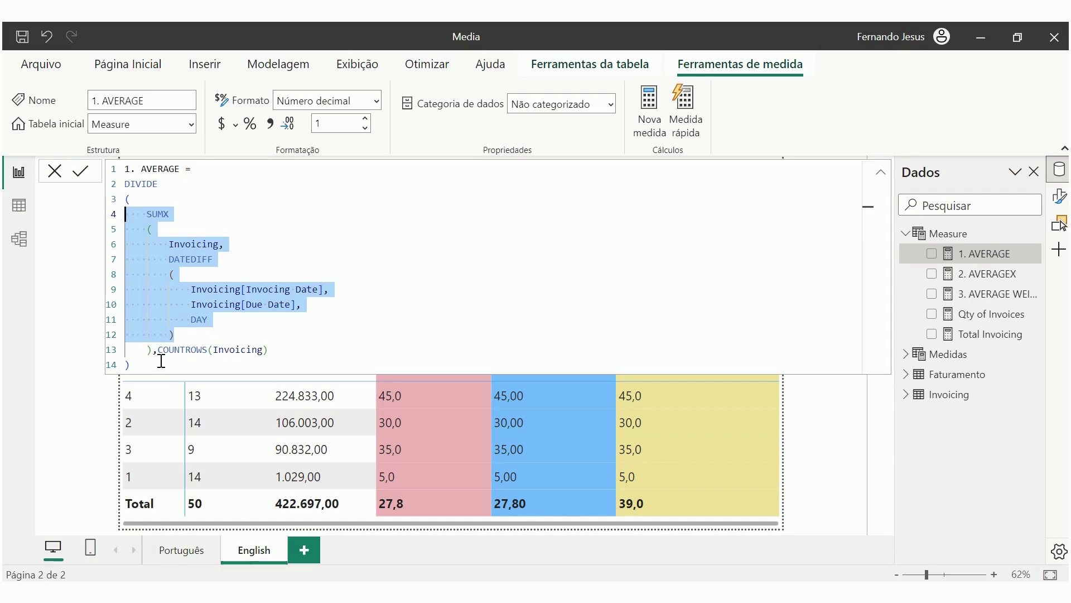
Dismiss the 1. AVERAGE formula and display the 2. AVERAGEX measure's DAX instead
left_click(377, 519)
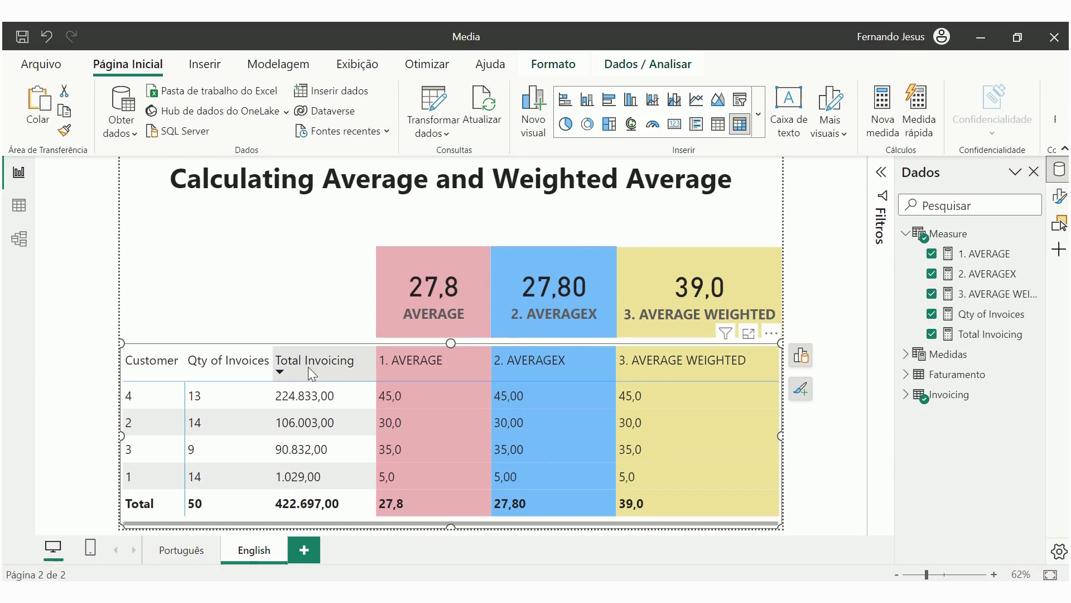
left_click(988, 281)
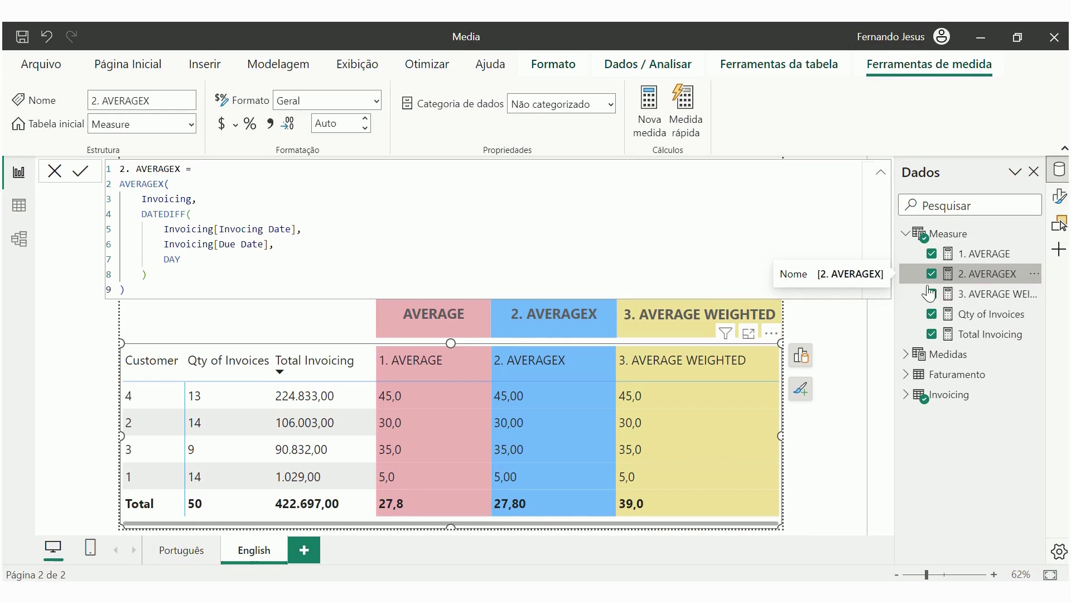
Highlight the Invoicing table argument and the DATEDIFF call in the AVERAGEX formula
left_click_drag(141, 198, 206, 199)
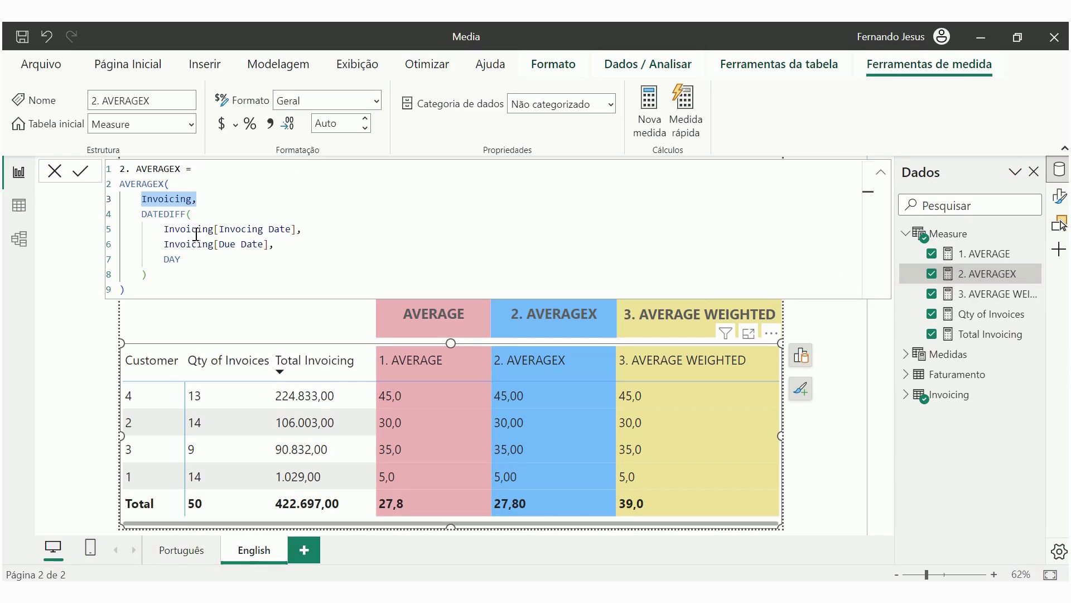
left_click(174, 213)
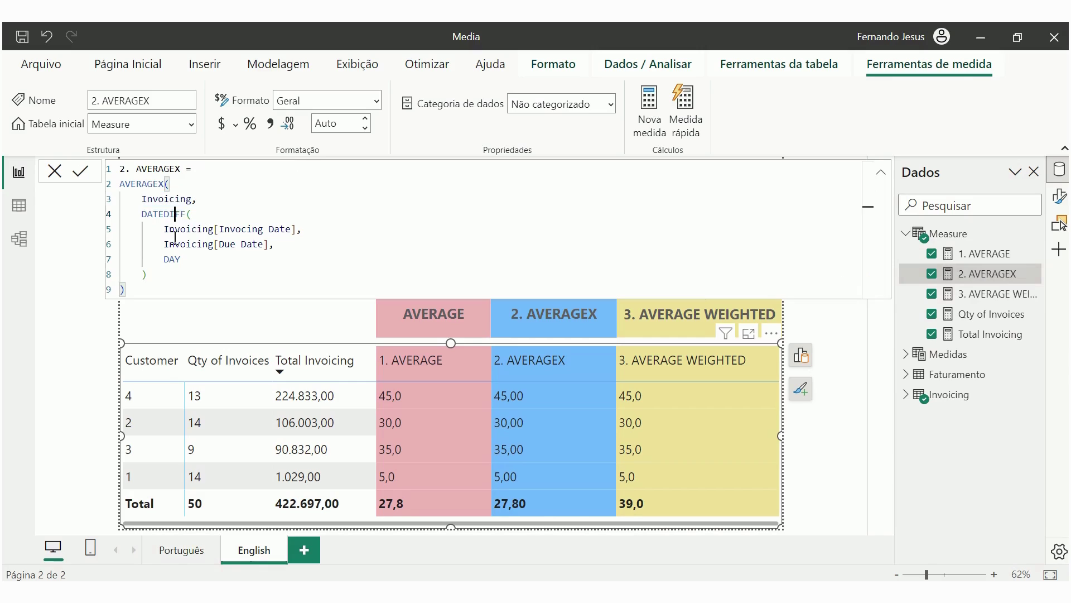
left_click(205, 200)
Highlight the Invocing Date, Due Date and DAY arguments, then show 1. AVERAGE's DAX
left_click_drag(302, 229, 181, 230)
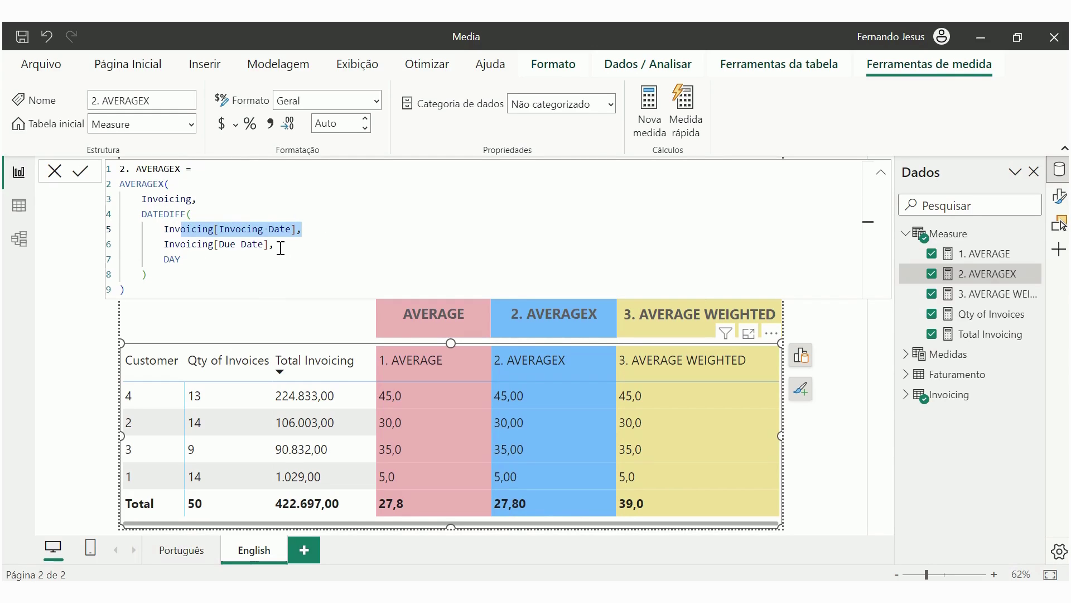
left_click_drag(279, 246, 165, 245)
left_click(200, 264)
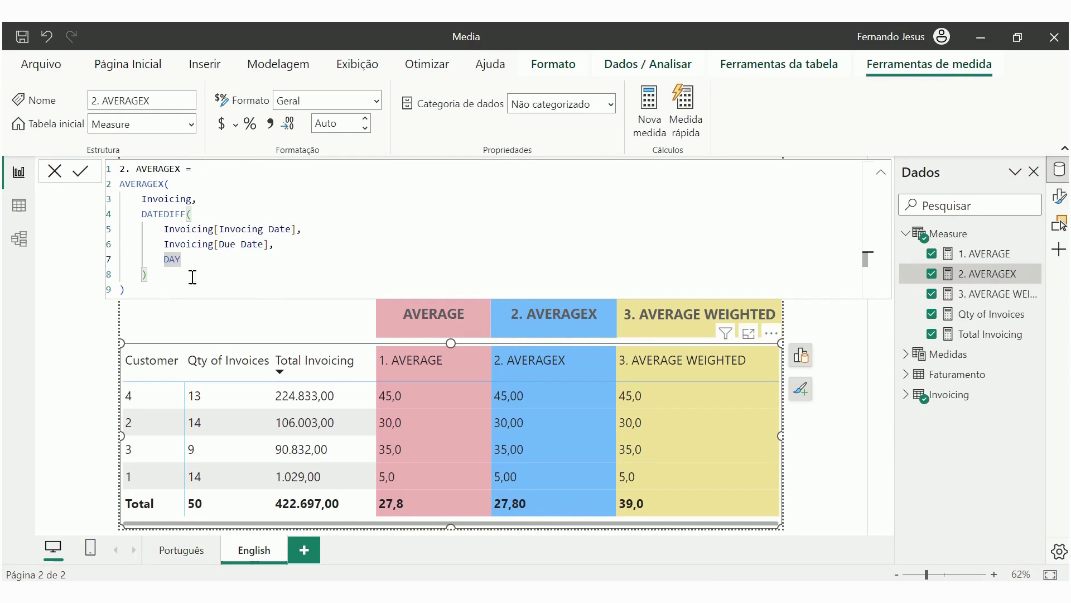
left_click(163, 276)
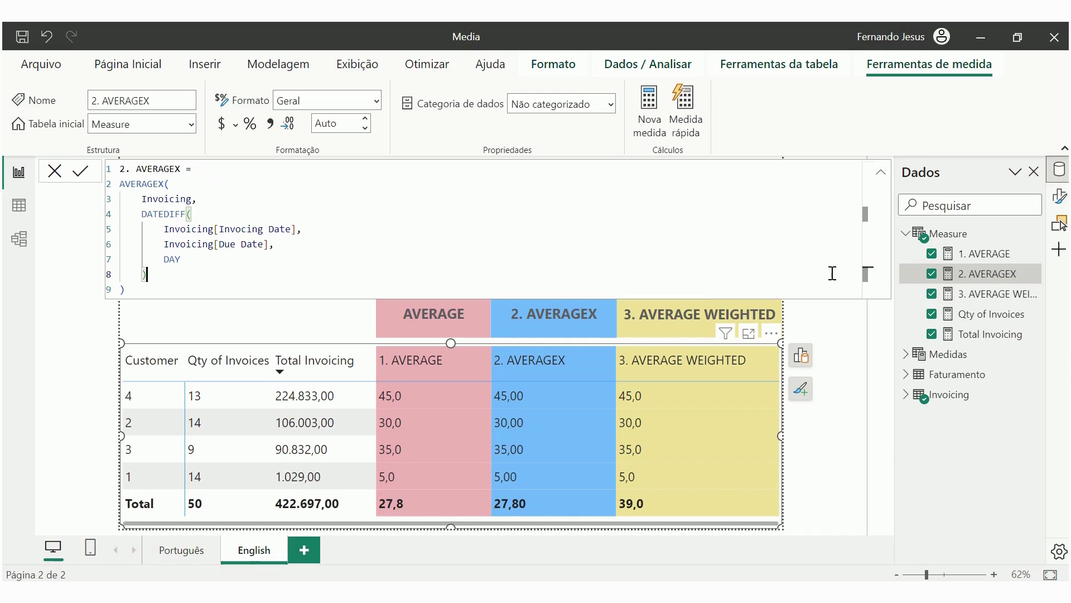
left_click(985, 254)
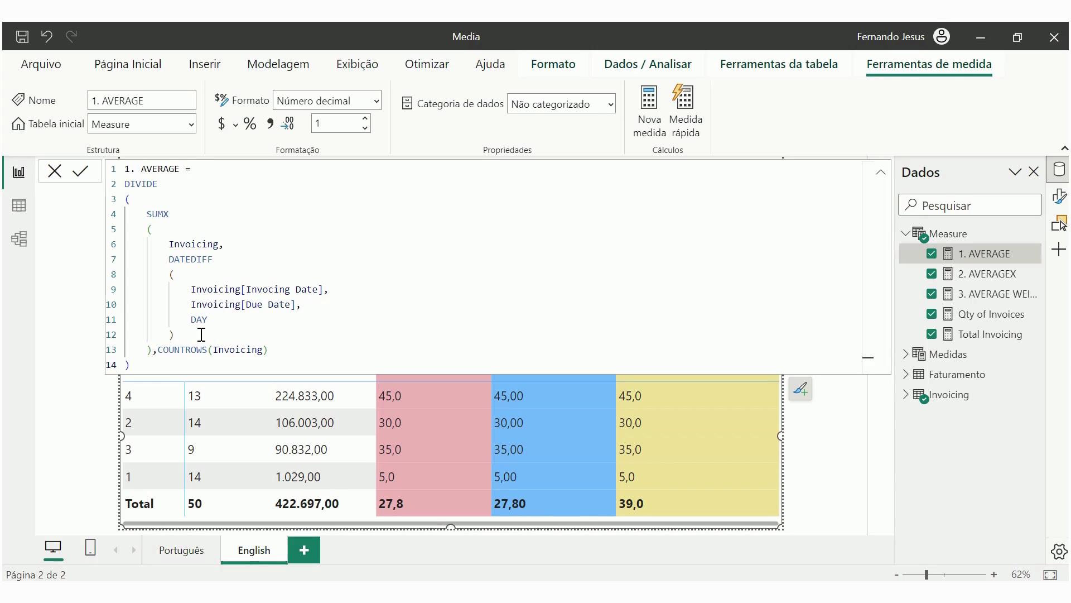
Highlight the SUMX block and COUNTROWS(Invoicing) divisor, then redisplay the 2. AVERAGEX formula
left_click_drag(201, 334, 140, 202)
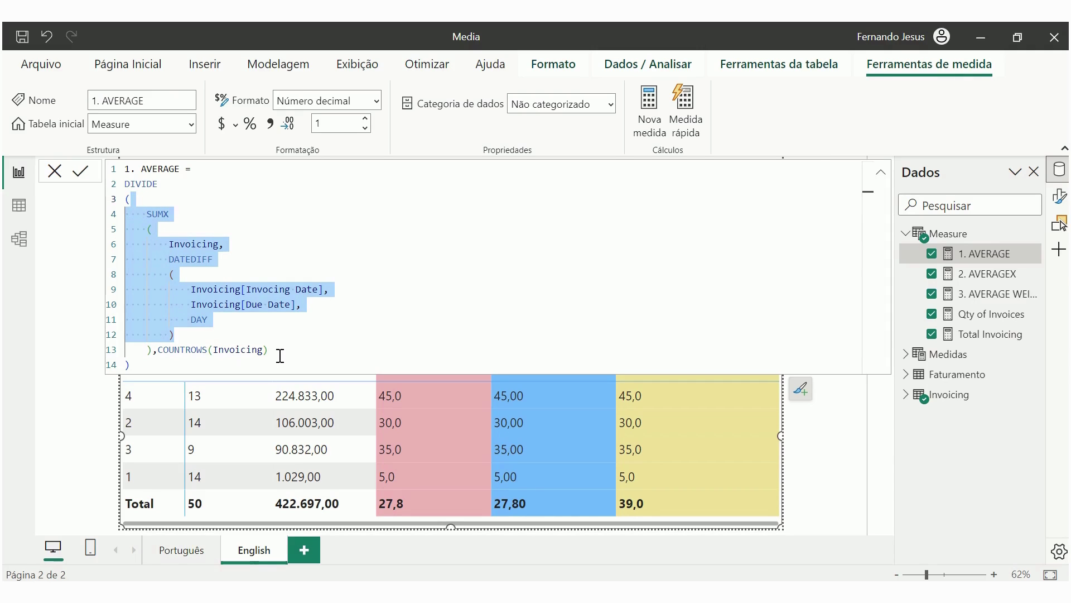
left_click_drag(280, 355, 163, 350)
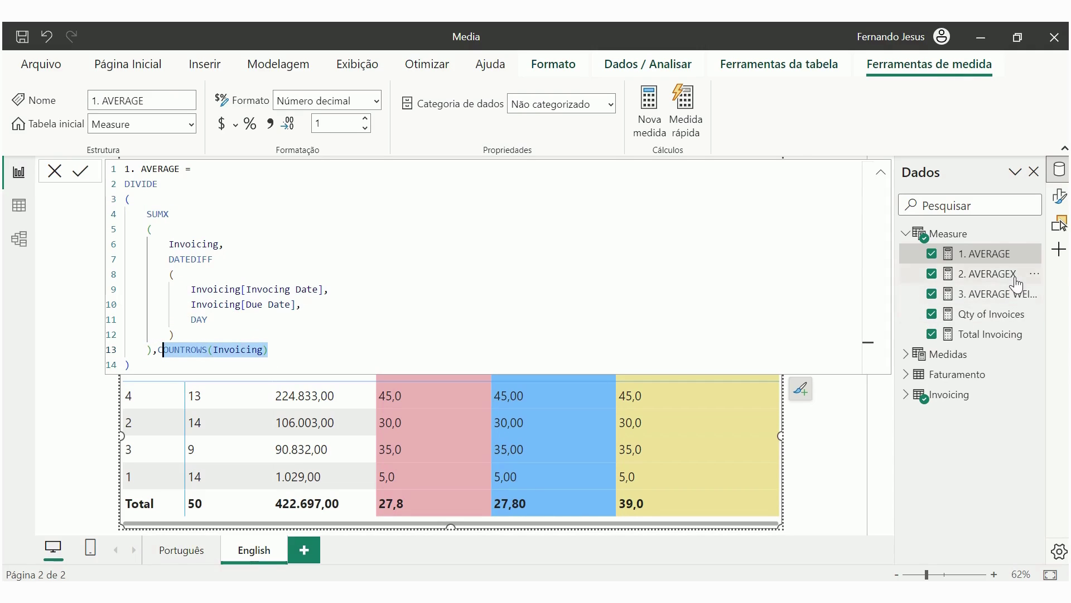
left_click(994, 274)
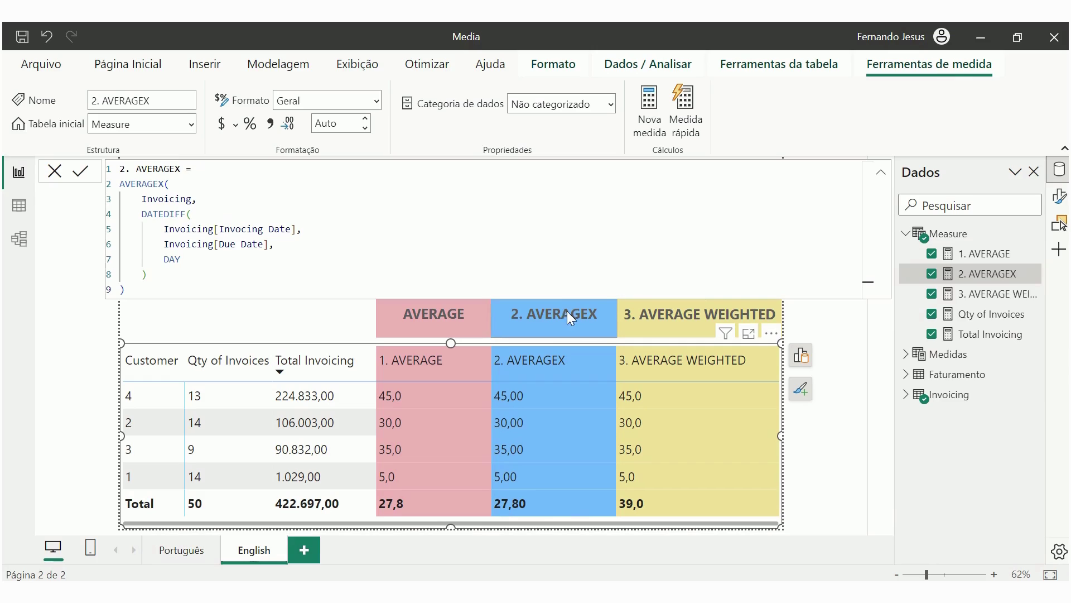
Dismiss the formula bar and deselect the table to reveal the whole report page
left_click(813, 505)
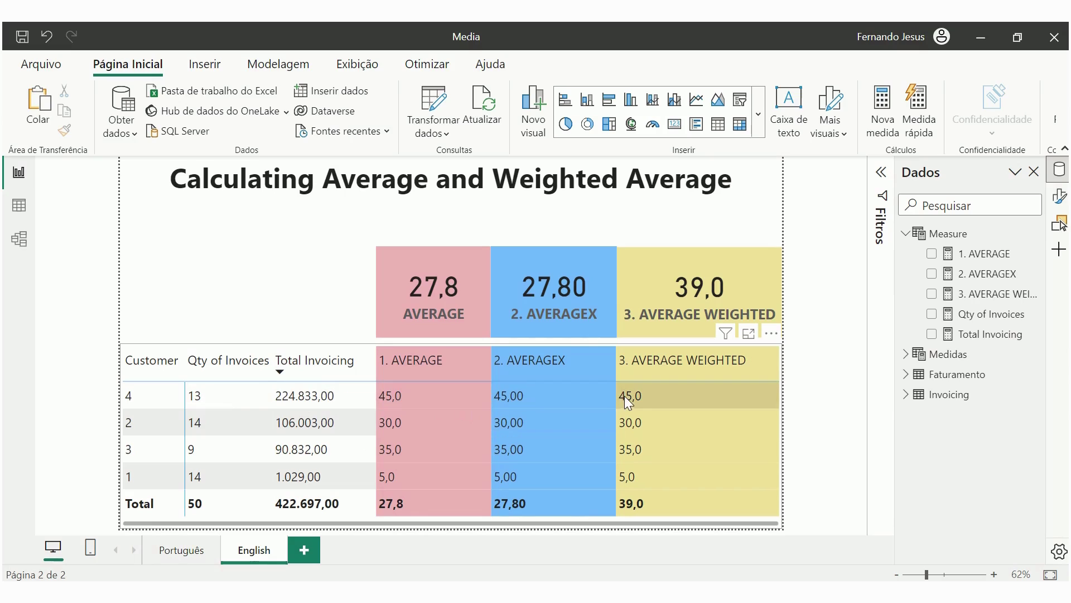
Select a table row, then display the 3. AVERAGE WEIGHTED measure's DAX
left_click(451, 381)
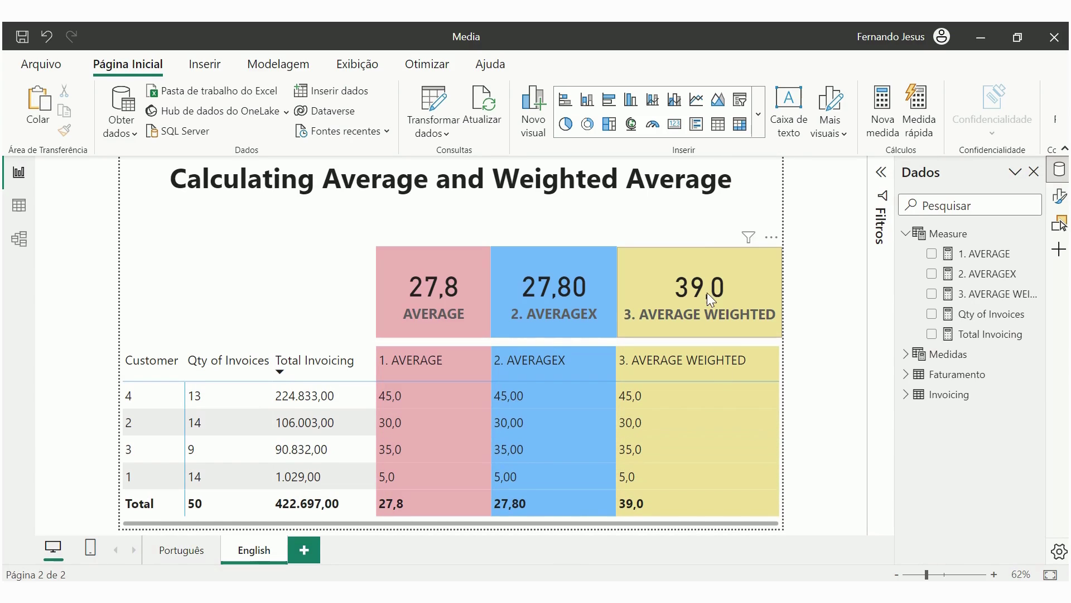
left_click(972, 296)
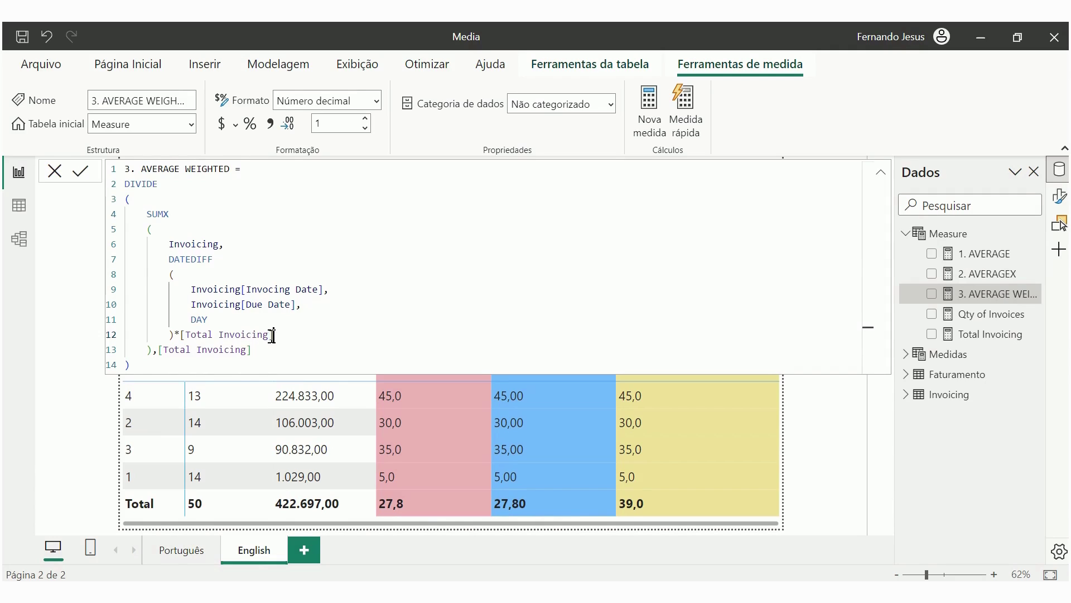
left_click_drag(274, 334, 144, 218)
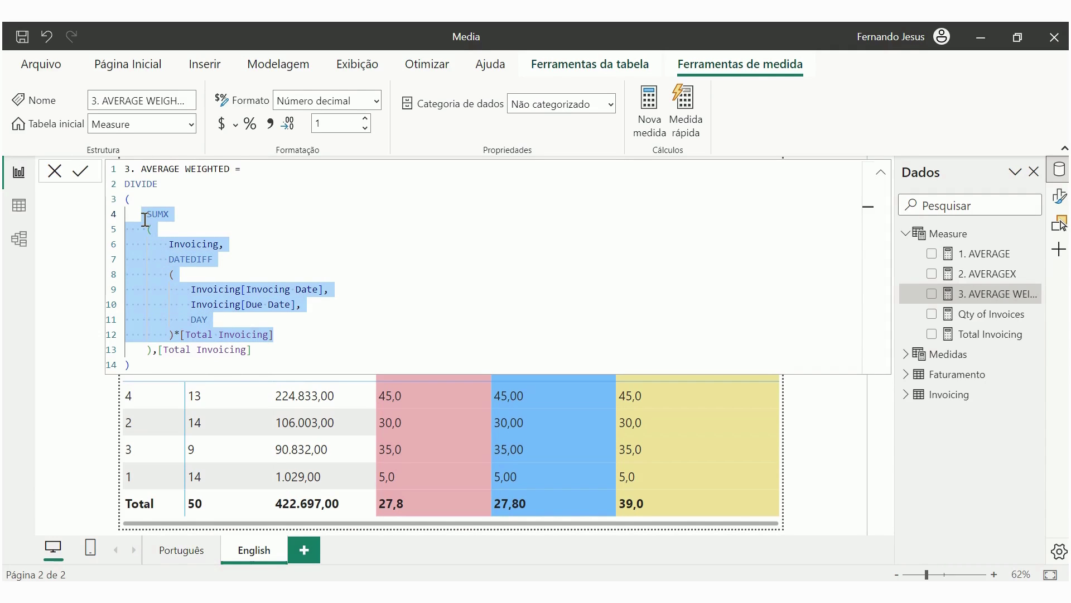
left_click(295, 335)
left_click_drag(294, 334, 184, 334)
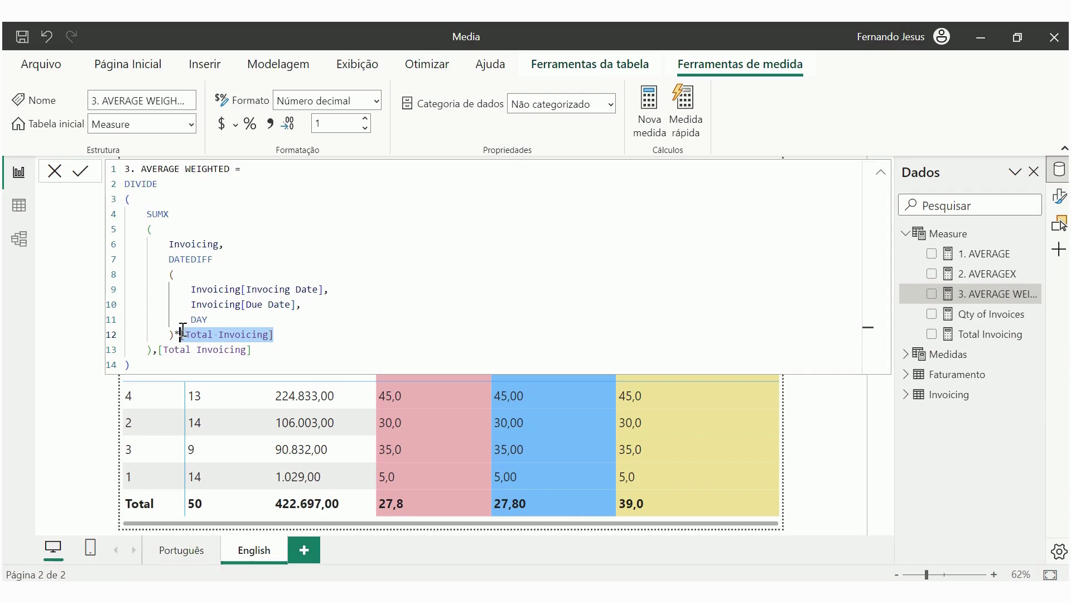
left_click(284, 334)
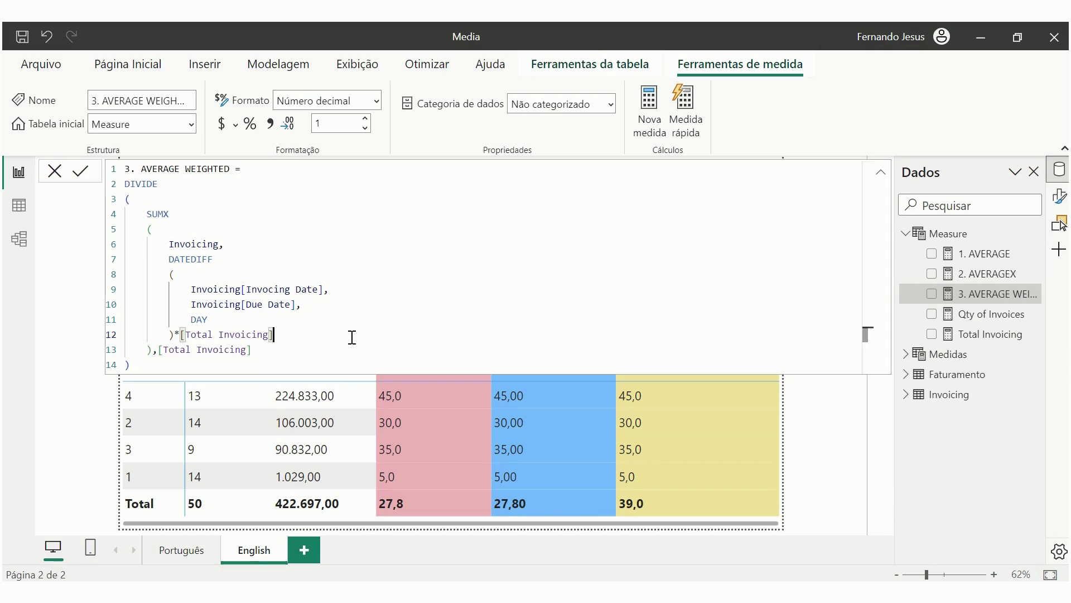
left_click(237, 362)
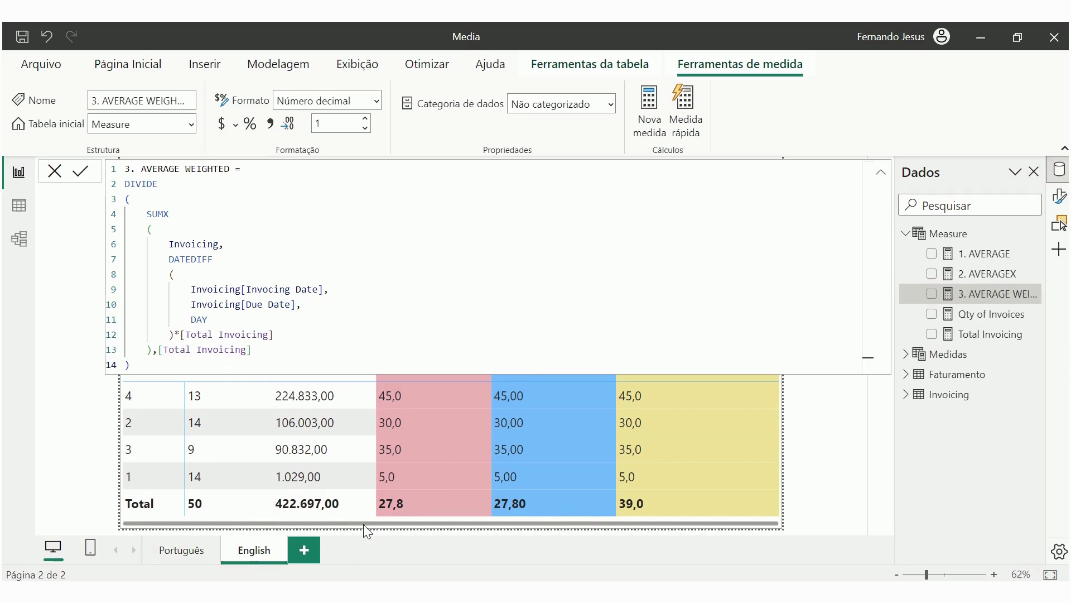
Dismiss the formula editor to show the full report page, then stop the screen recording
left_click(806, 508)
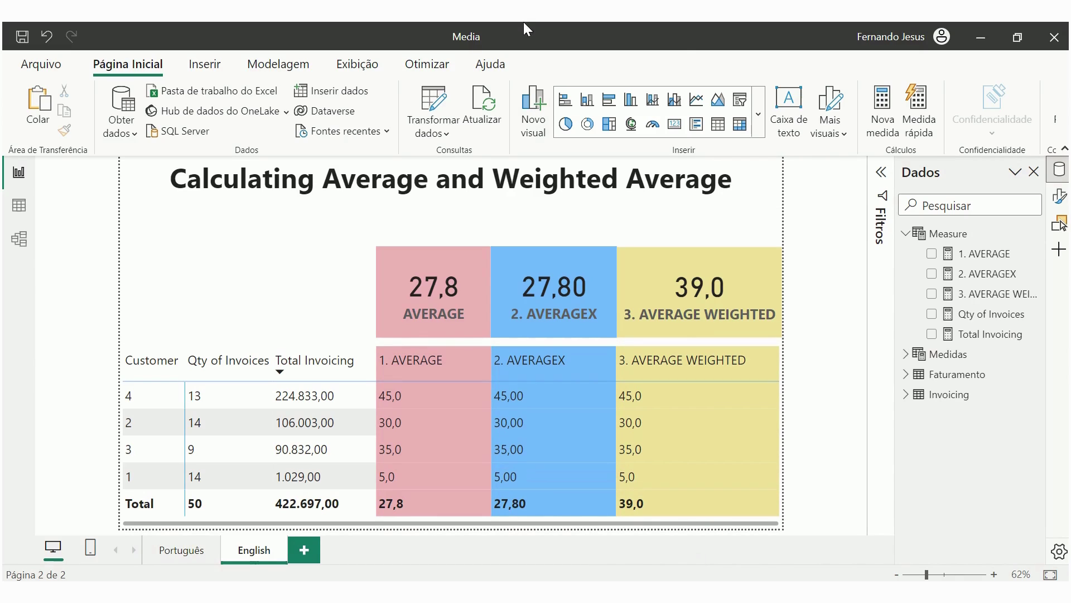
mouse_move(523, 21)
left_click(478, 58)
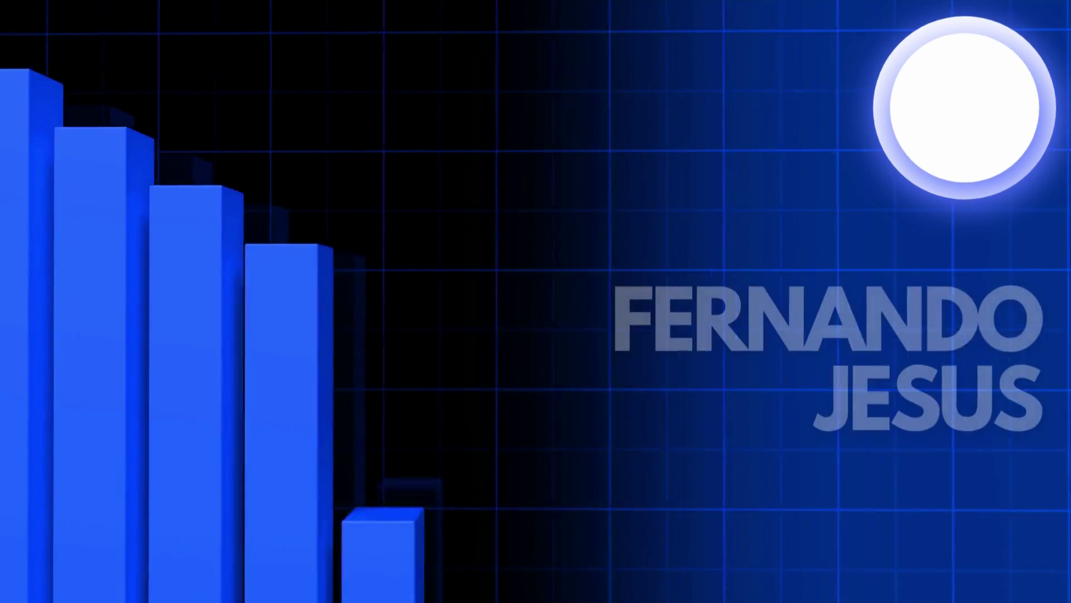